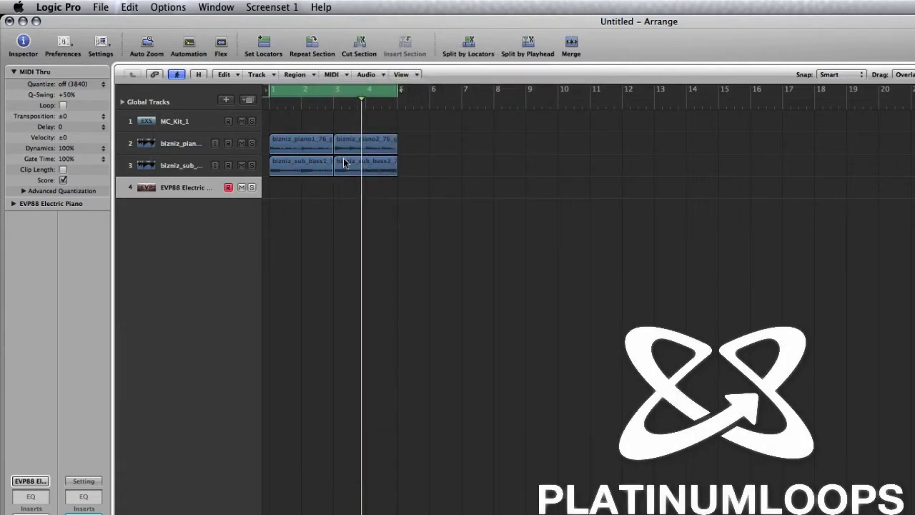
- Play the arrangement from the start with MC_Kit_1 replacing EVP88 on track 4
key("space")
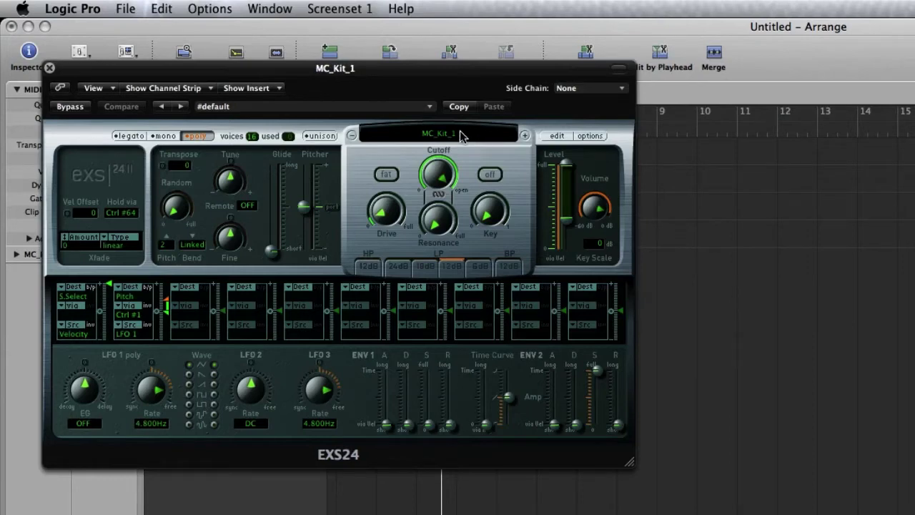
- Switch to the MC_Kit_1 EXS24 instrument window
key("super+Tab")
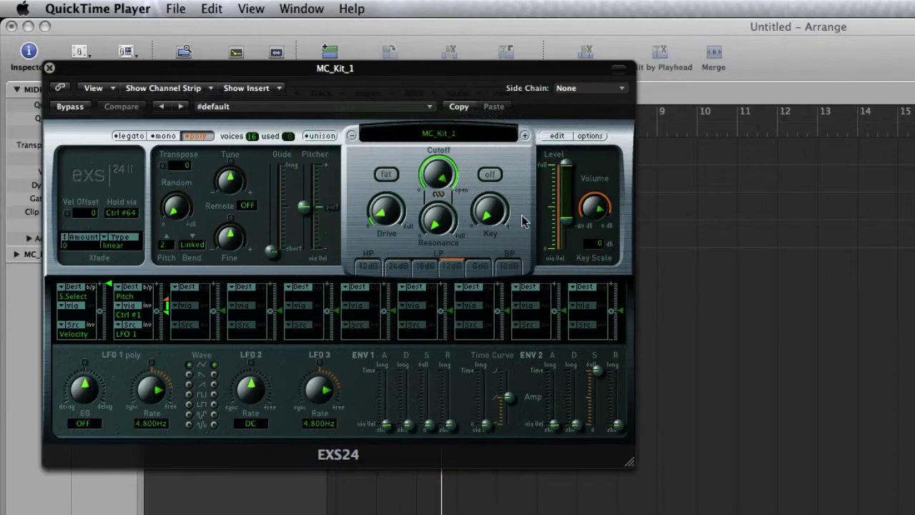
- Open the EXS24 Instrument Editor and audition the B1 zone and a kit note
left_click(555, 135)
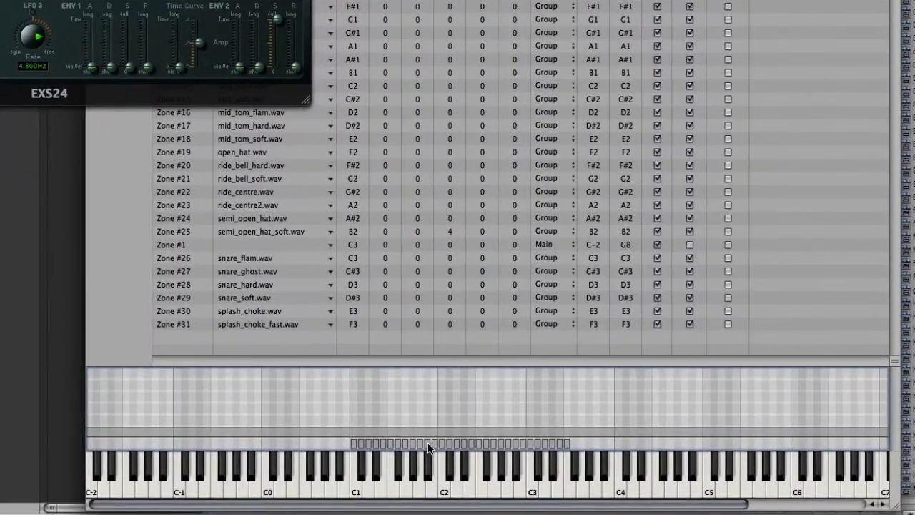
left_click(433, 443)
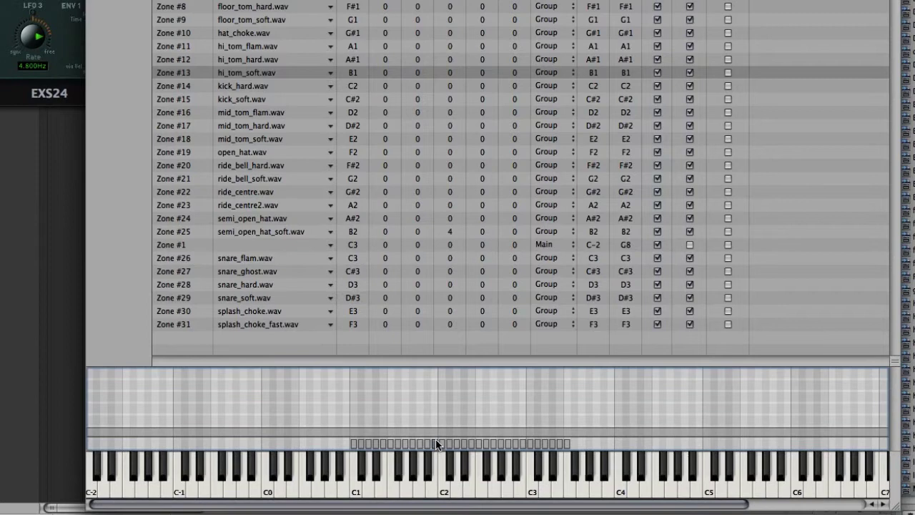
mouse_move(434, 442)
left_mouse_down()
mouse_move(470, 433)
mouse_move(379, 436)
mouse_move(434, 442)
left_mouse_up()
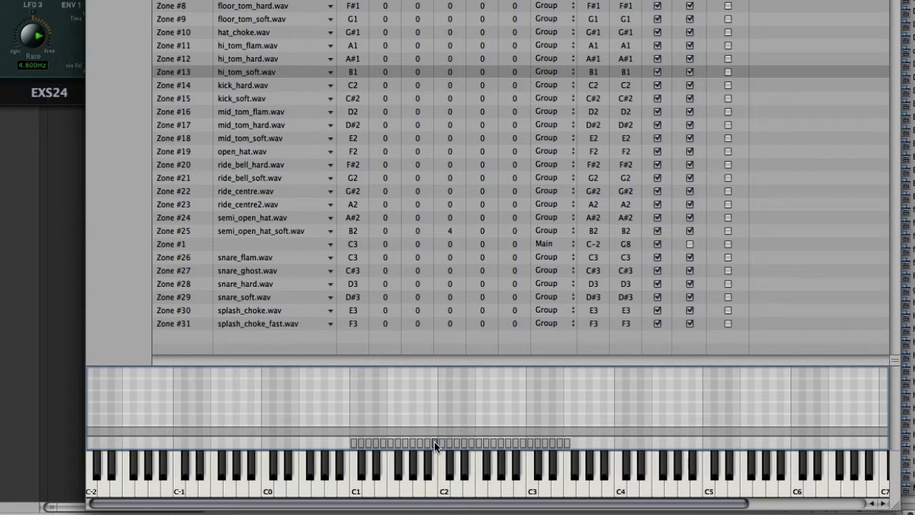
left_click(442, 489)
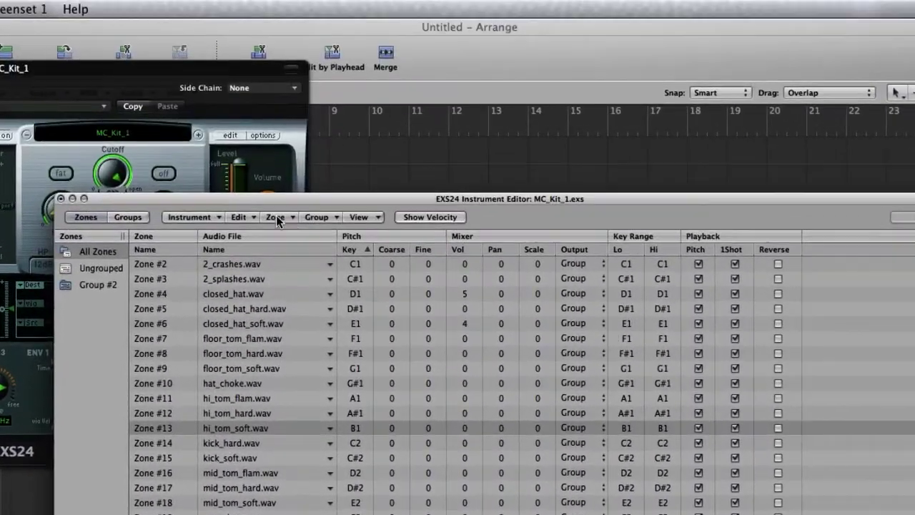
- Load Multiple Samples, adding NY_kit_2_sample_1.aif from Drum Samples > NY_Kit_2
left_click(277, 216)
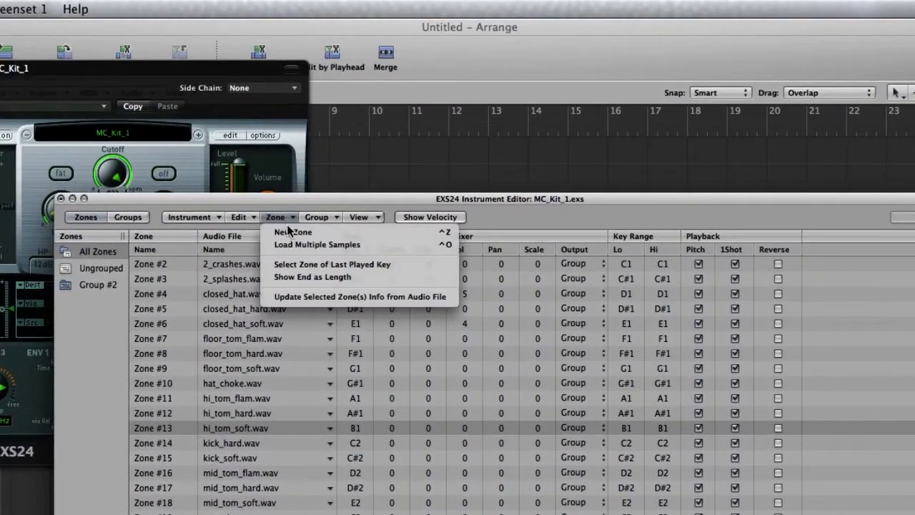
left_click(285, 241)
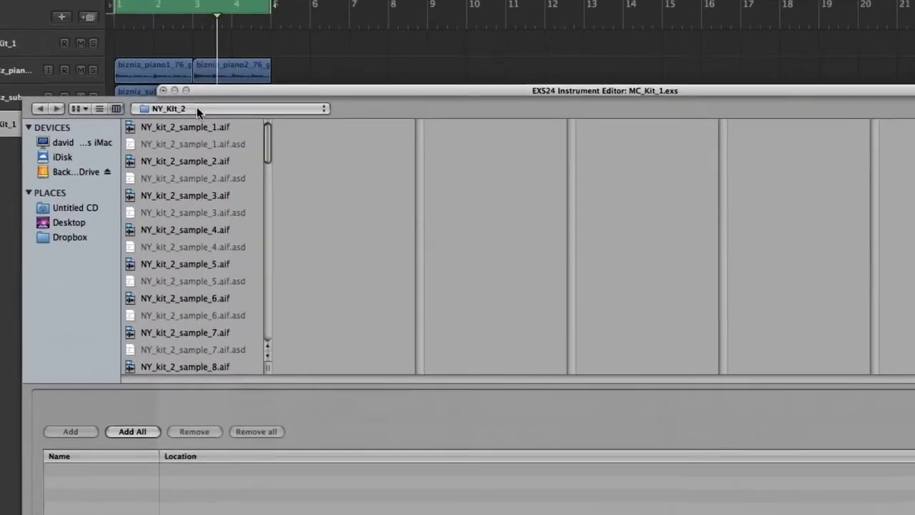
left_click(162, 32)
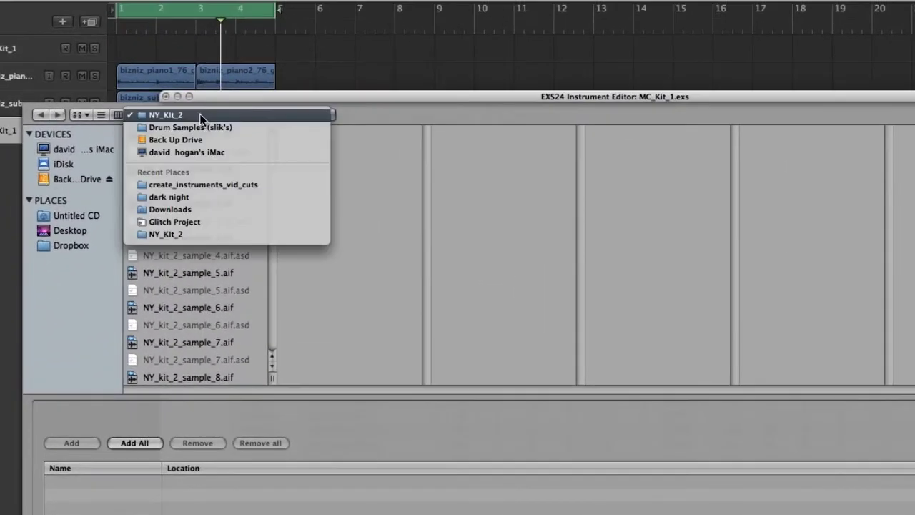
left_click(238, 128)
left_click_drag(271, 131, 265, 218)
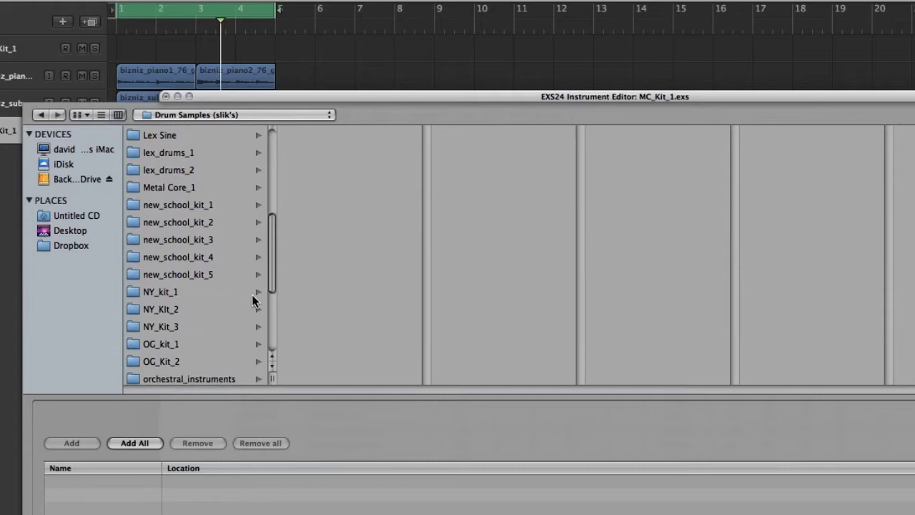
left_click(163, 308)
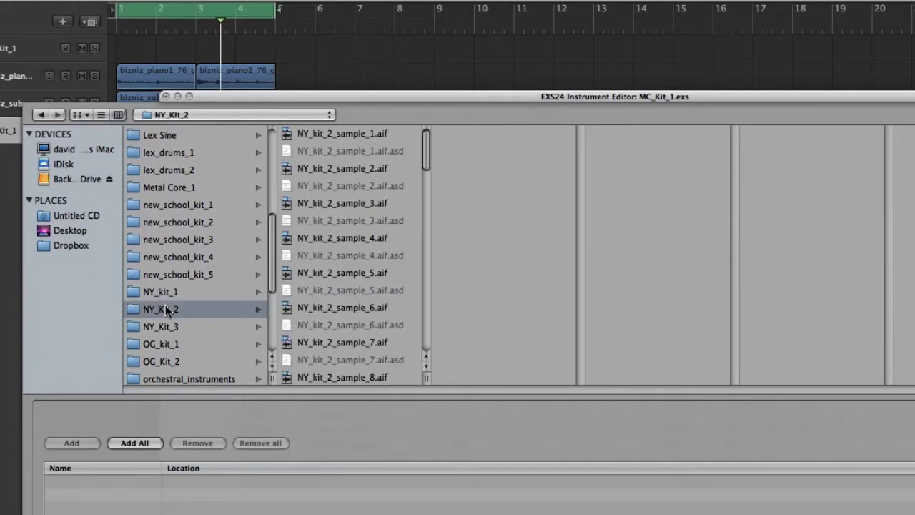
left_click(324, 136)
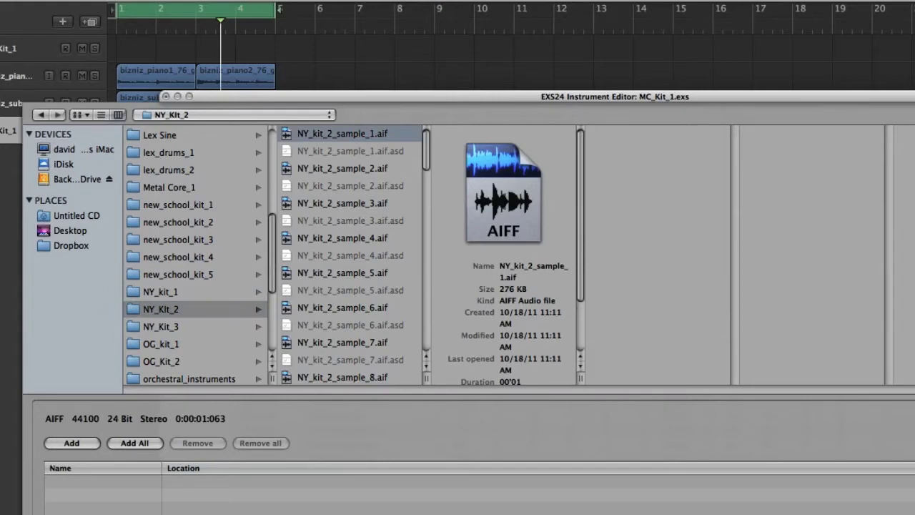
left_click(71, 443)
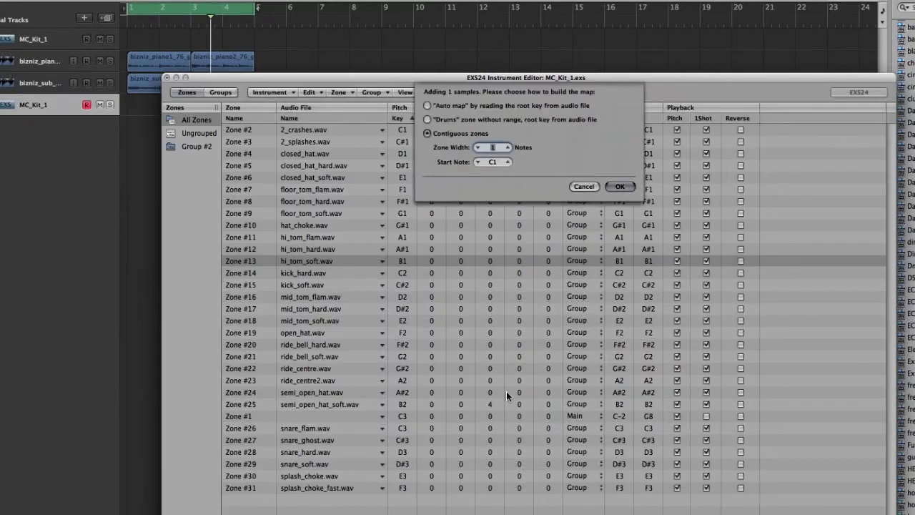
- Map NY_kit_2_sample_1.aif as a contiguous C1 zone, then move it to C2 to layer the kick
left_click(620, 186)
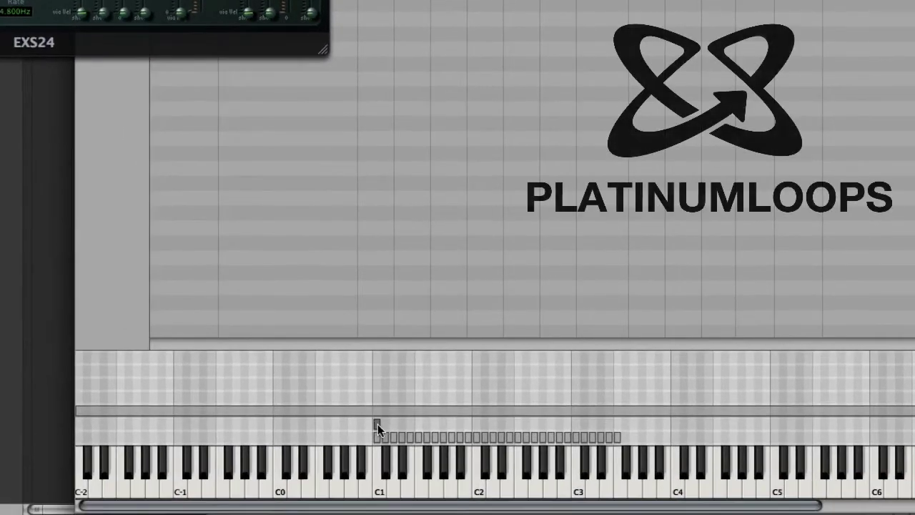
left_click(377, 479)
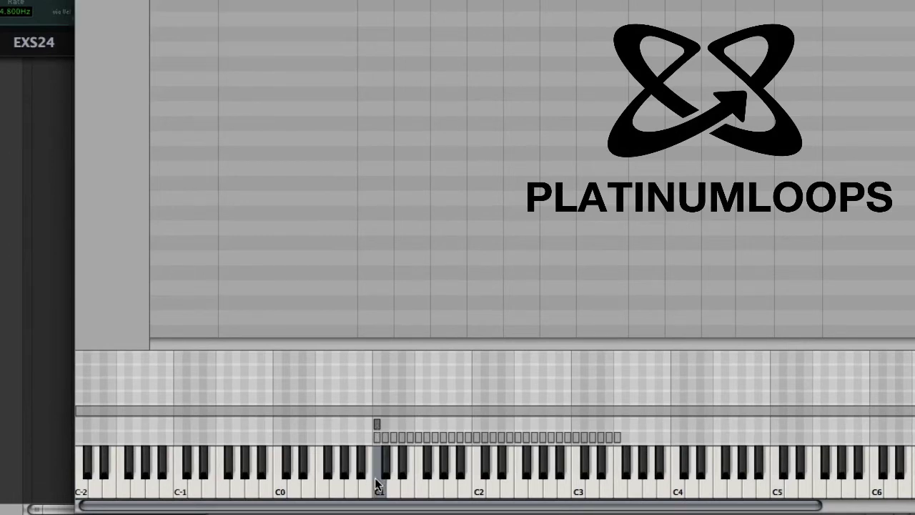
left_click(388, 424)
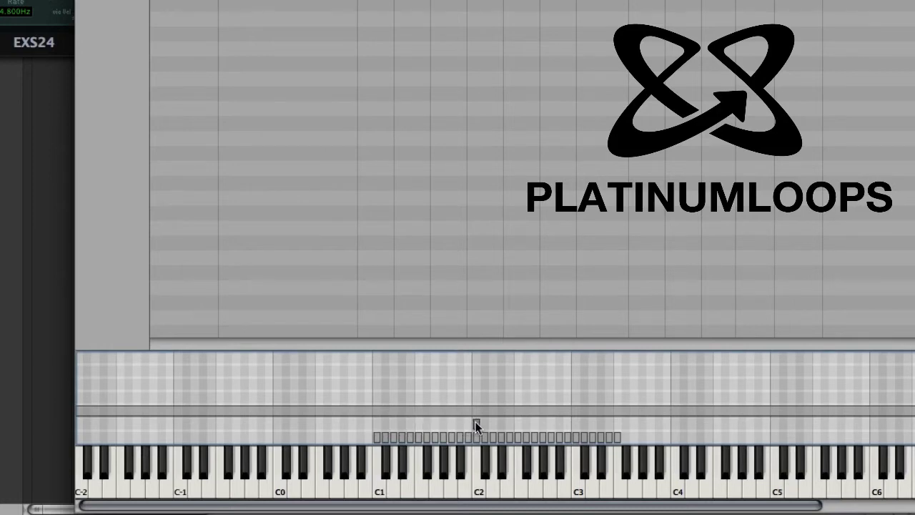
left_click(478, 490)
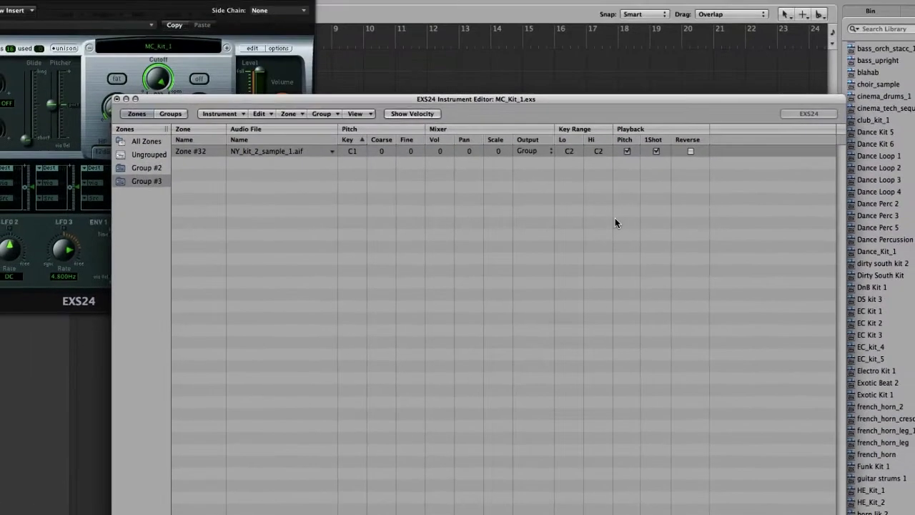
- Turn off pitch tracking for Zone #32 and set its volume to -4, auditioning C2
left_click(627, 152)
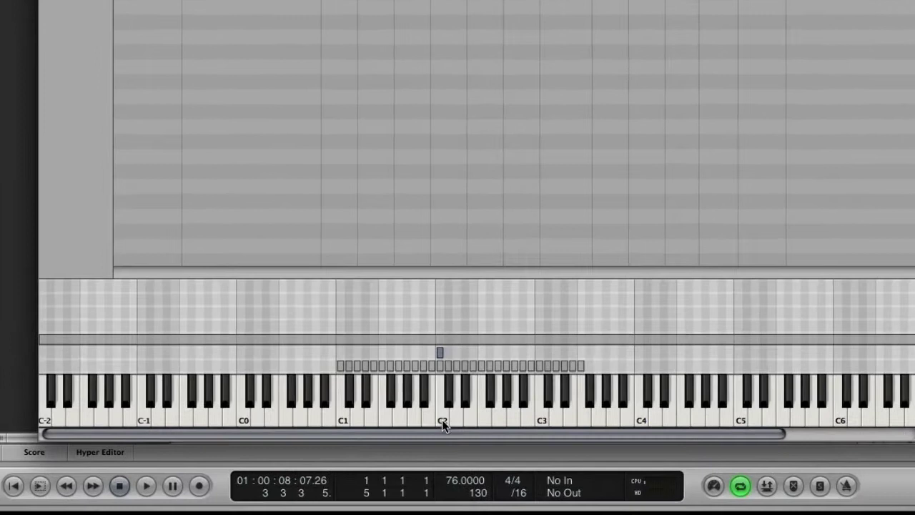
left_click(443, 422)
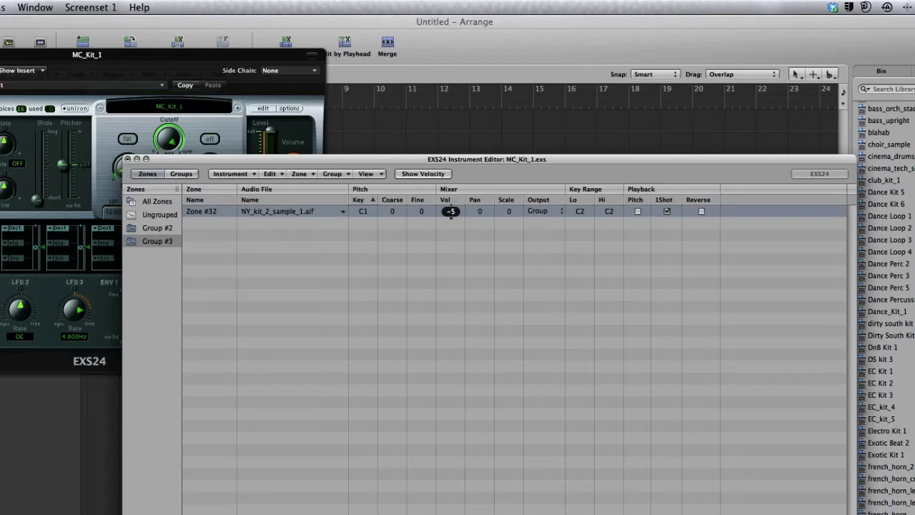
left_click(450, 211)
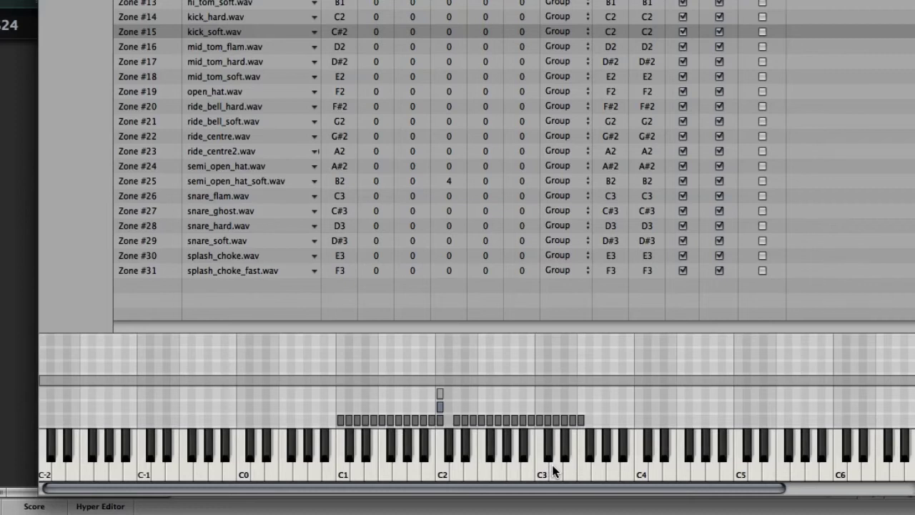
- Audition the kit near C3 and bring up the Zone menu
left_click(555, 471)
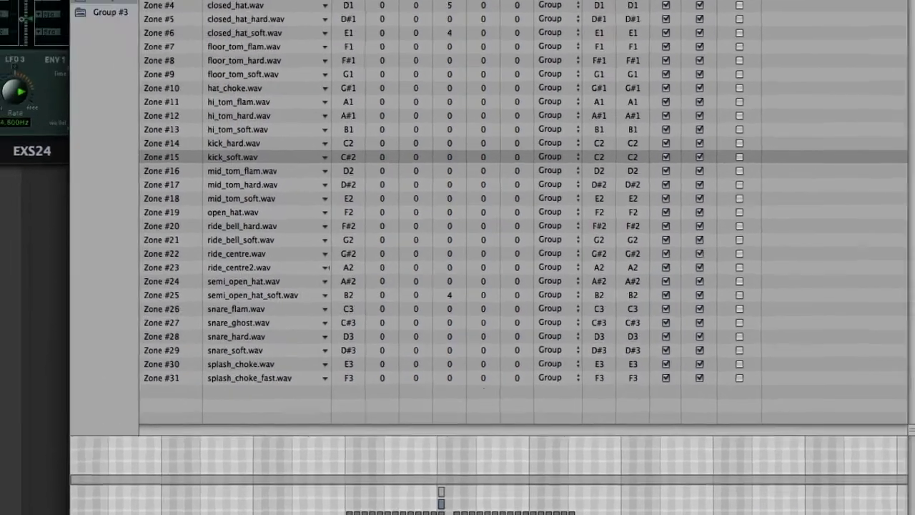
left_click(299, 173)
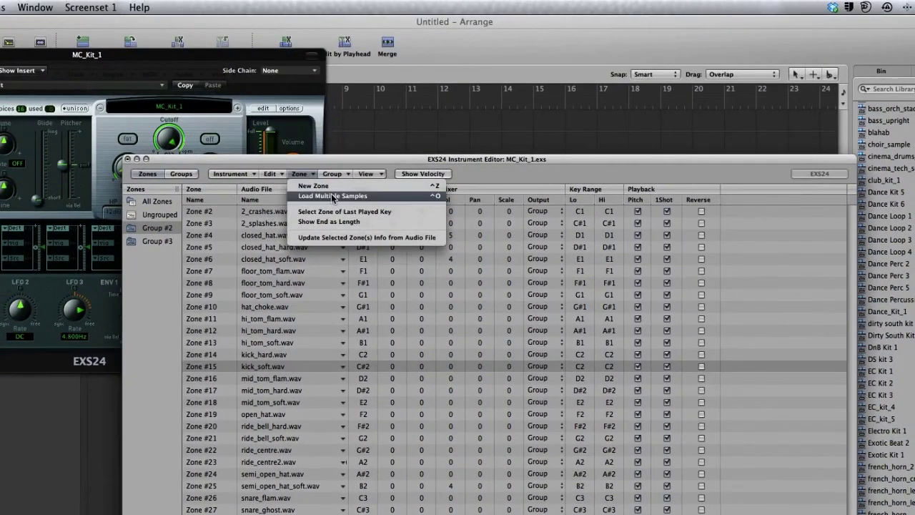
- Load Multiple Samples with NY_kit_2_sample_16.aif from NY_Kit_2 queued for mapping
left_click(333, 195)
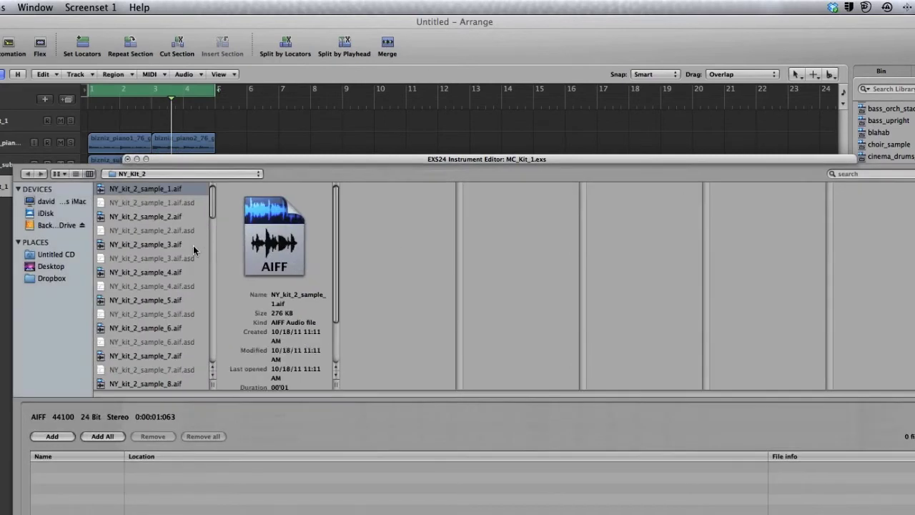
left_click_drag(212, 198, 210, 215)
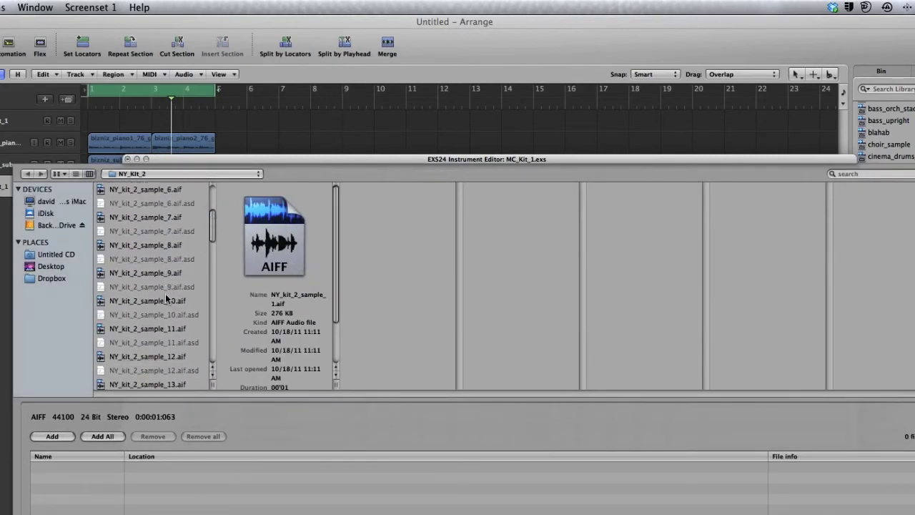
scroll(162, 297, "down", 5)
left_click(149, 309)
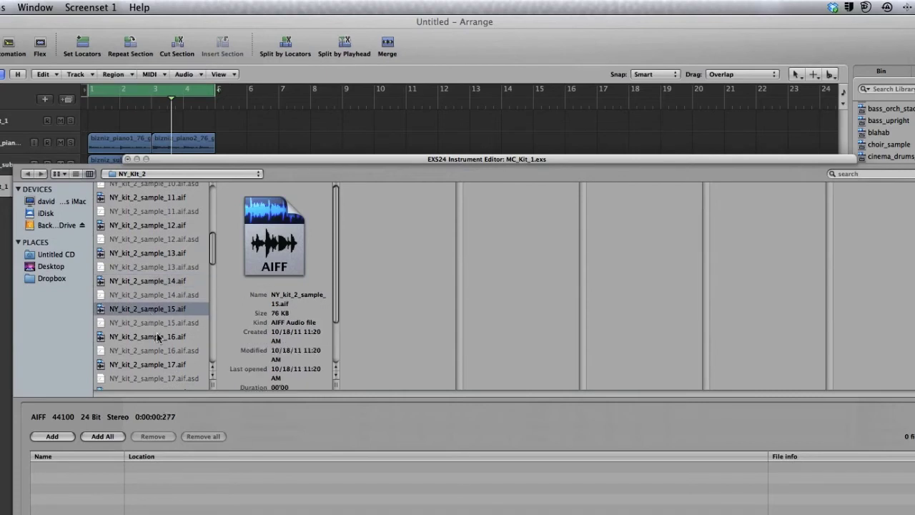
left_click(158, 336)
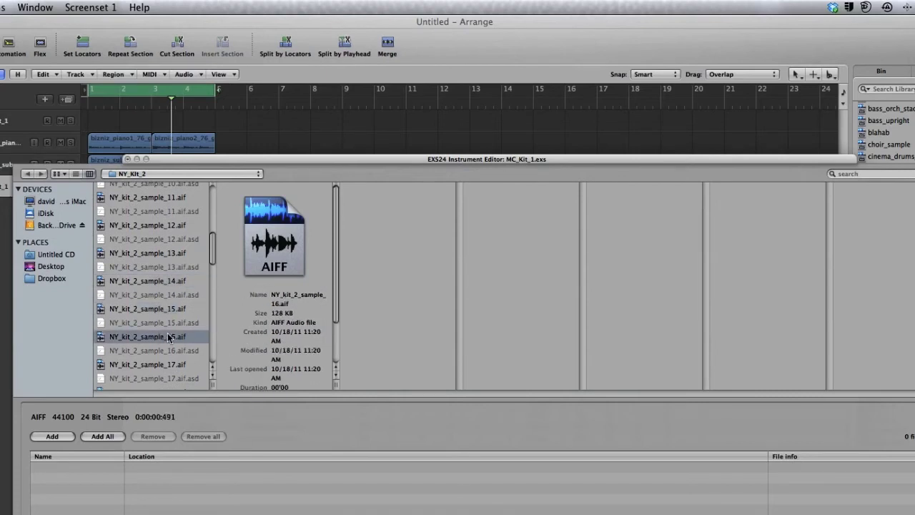
left_click(59, 436)
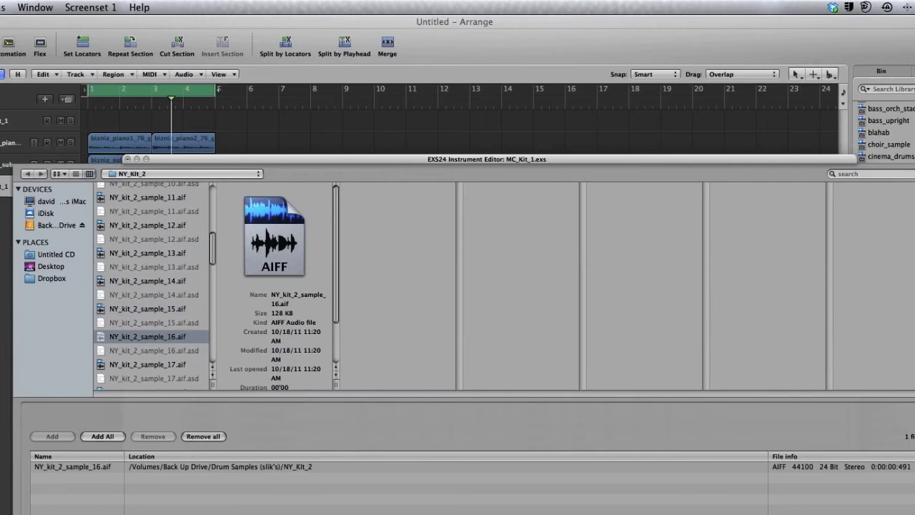
key("Return")
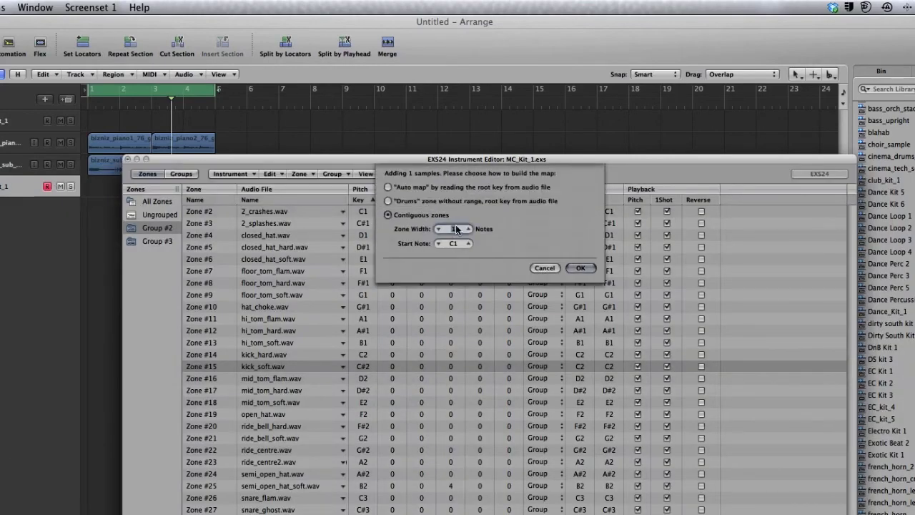
- Map NY_kit_2_sample_16.aif as a contiguous zone and move it from C1 to D3
left_click(581, 268)
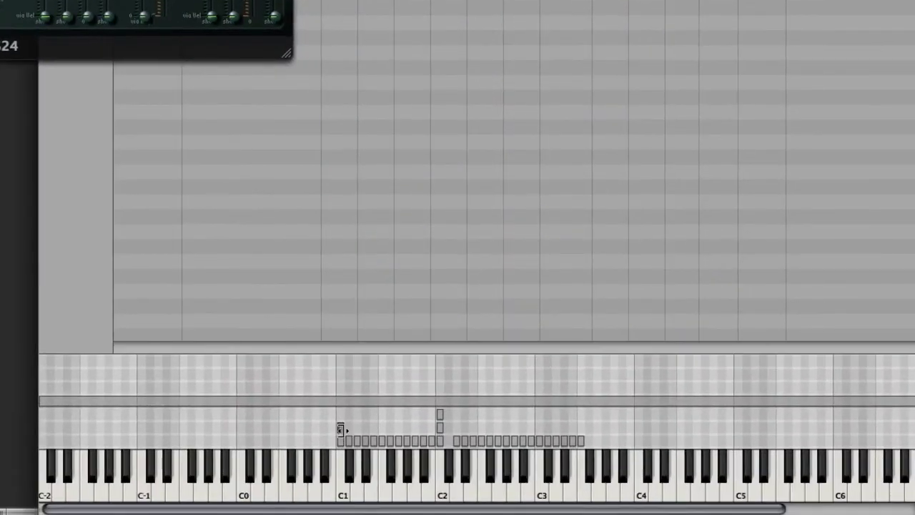
left_click_drag(341, 426, 477, 425)
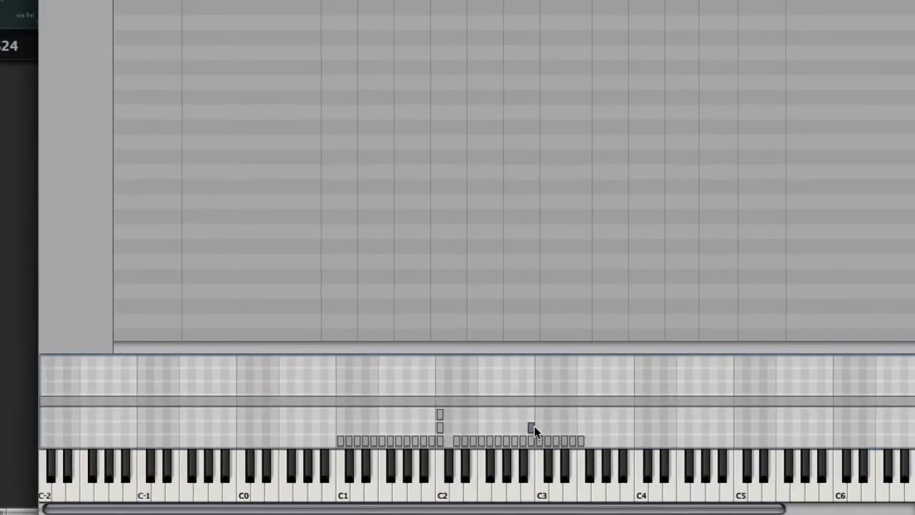
left_click_drag(561, 429, 558, 430)
left_click(560, 492)
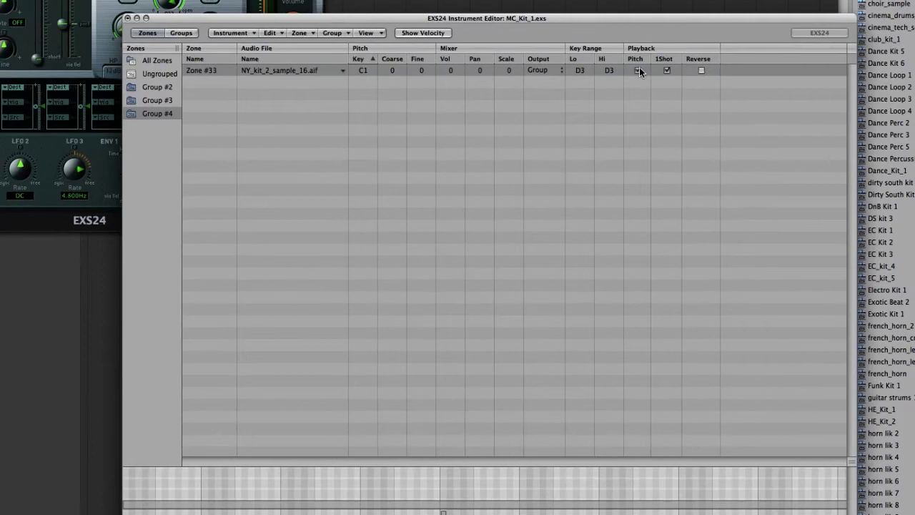
- Disable pitch tracking for Zone #33 and confirm its D3 snare layer by ear
left_click(638, 70)
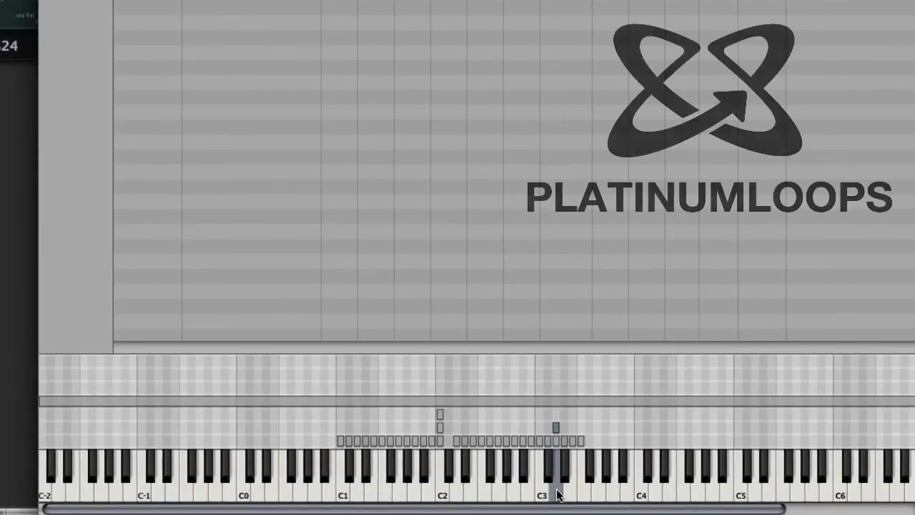
left_click(558, 495)
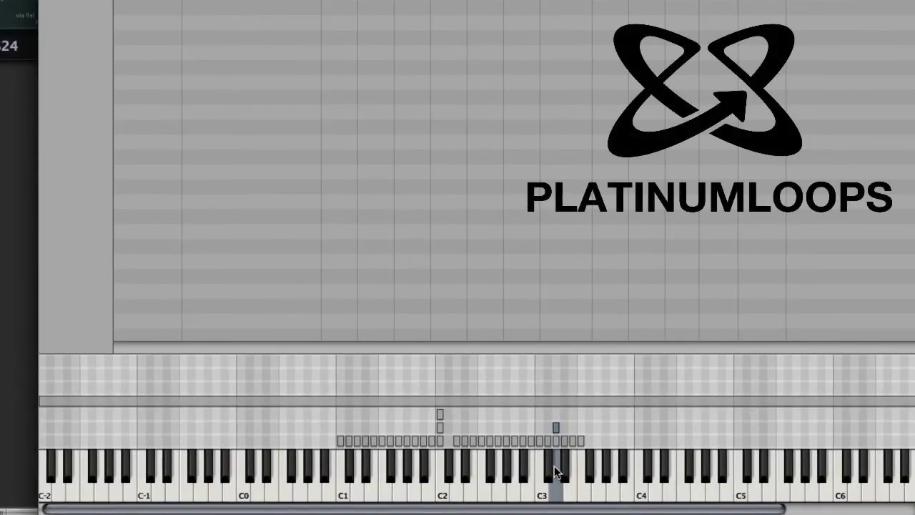
left_click_drag(556, 429, 564, 428)
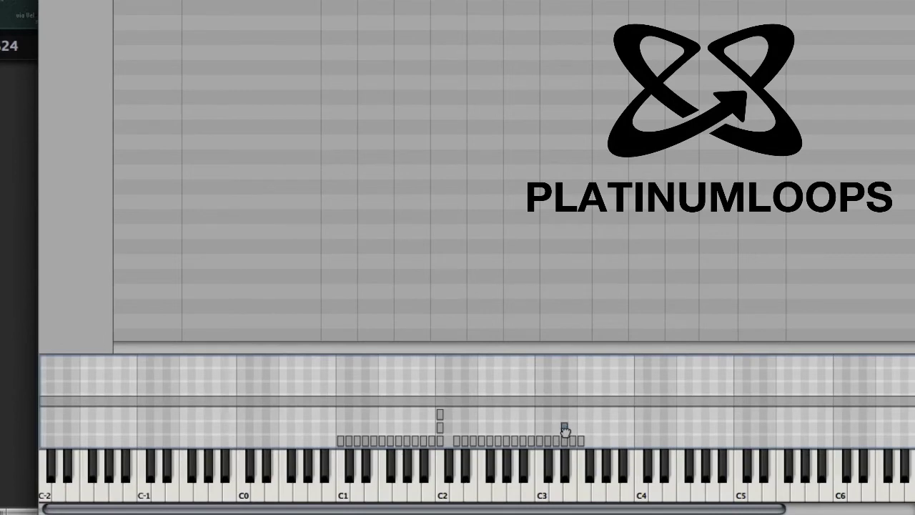
left_click(559, 473)
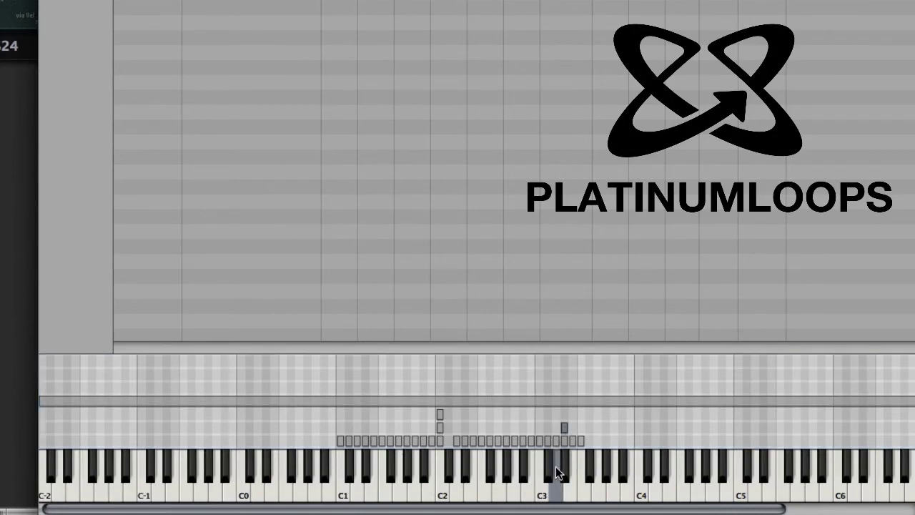
left_click_drag(563, 427, 556, 427)
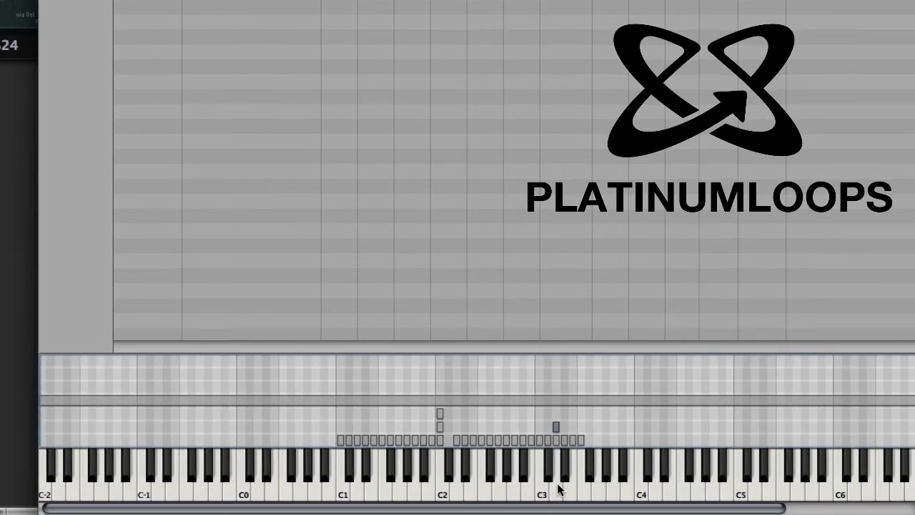
left_click(558, 491)
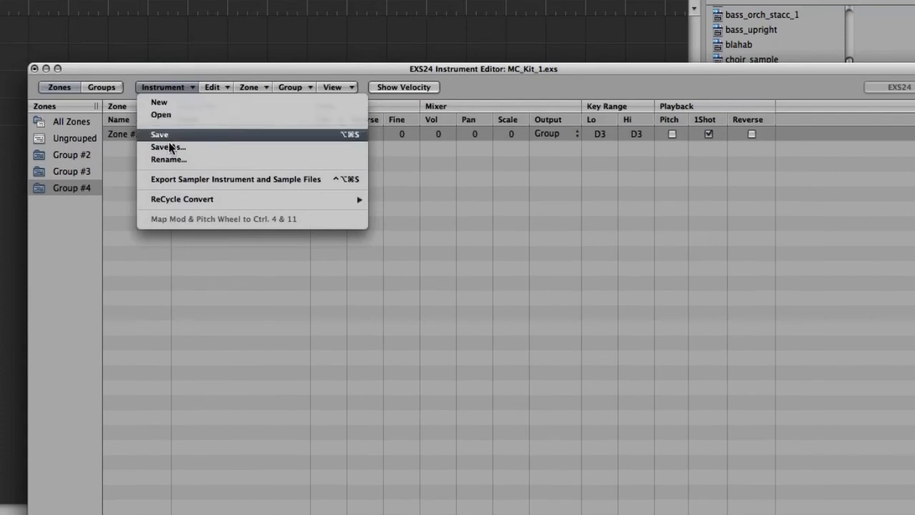
left_click(170, 130)
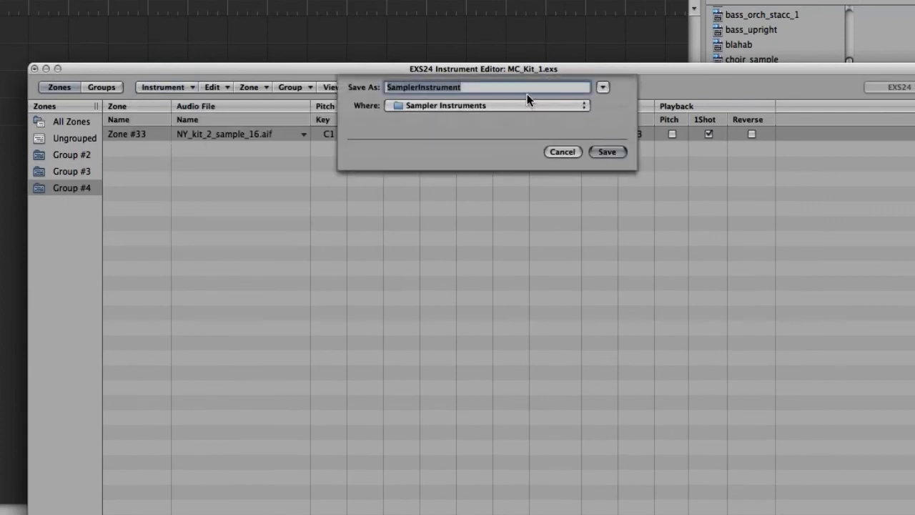
left_click(557, 150)
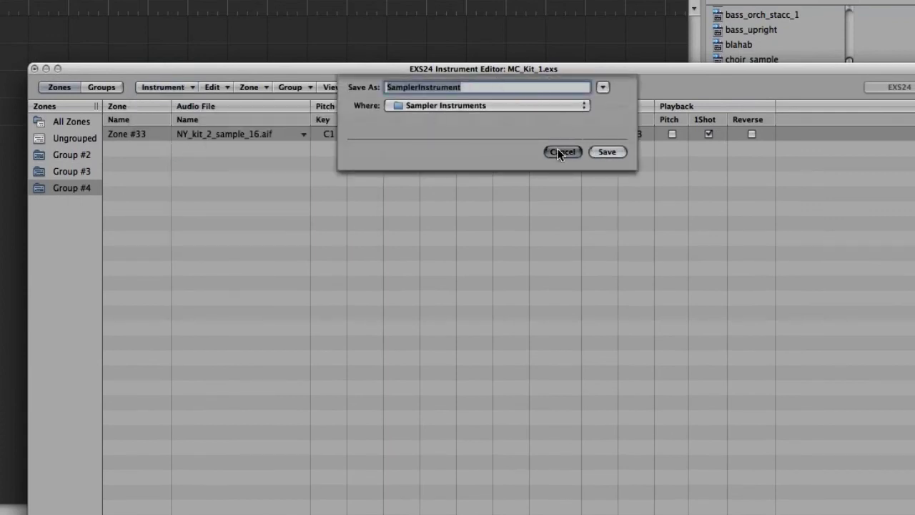